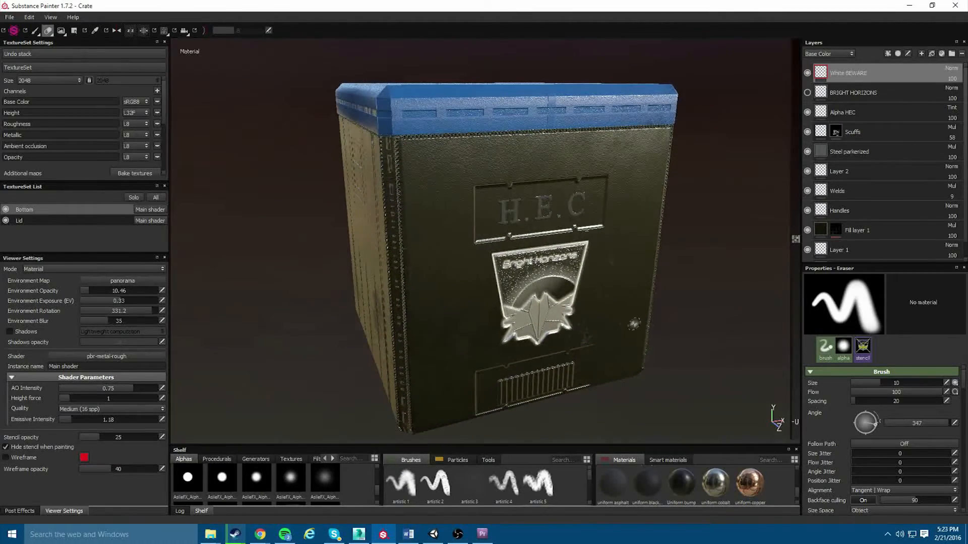
Open the texture export and set the Bottom and Lid sizes to 1024x1024 with the bmp (8 bits max) format.
{"action": "right_click", "coordinate": [538, 286]}
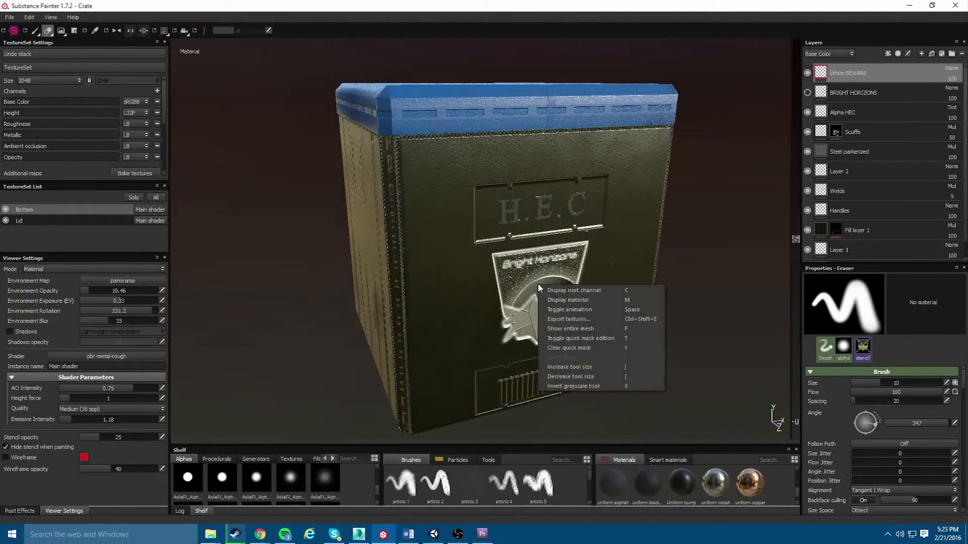
{"action": "left_click", "coordinate": [561, 320]}
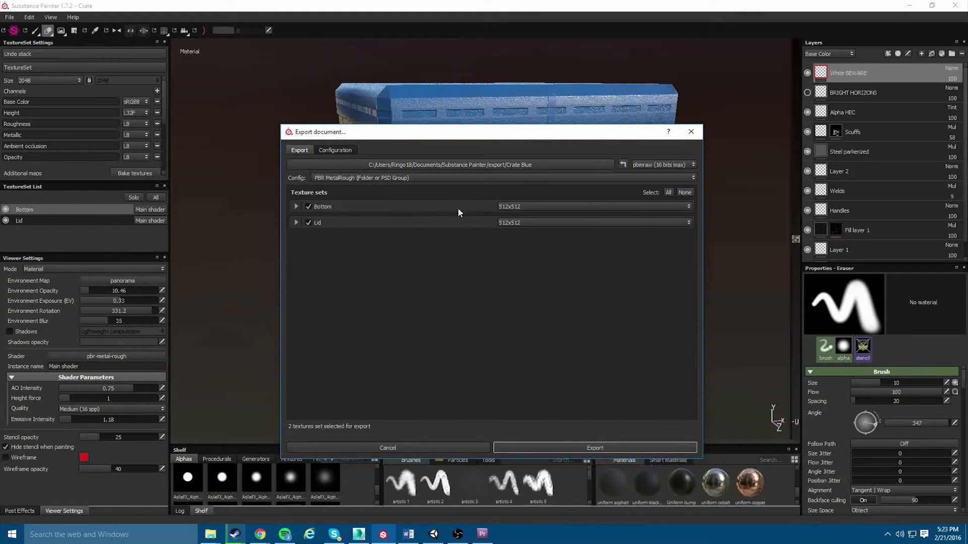
{"action": "left_click", "coordinate": [520, 211]}
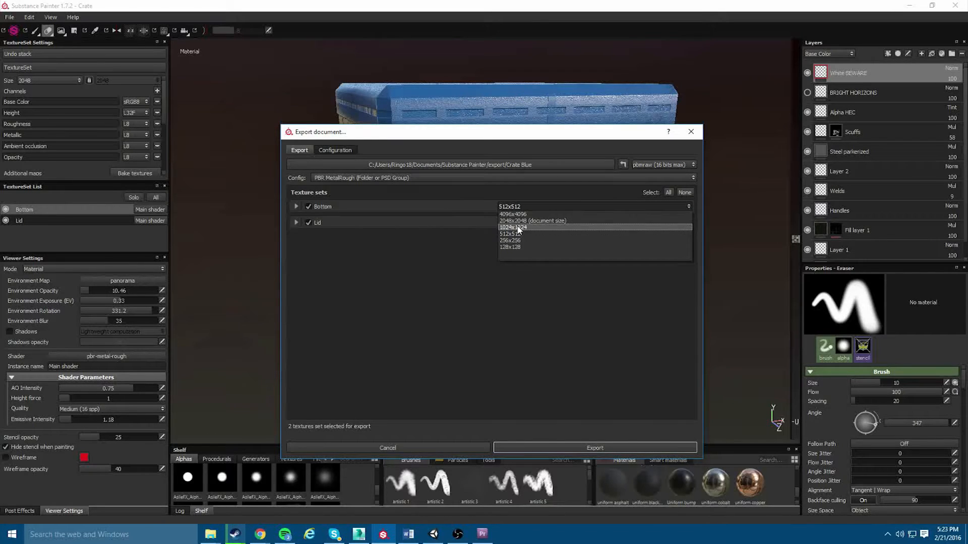
{"action": "left_click", "coordinate": [514, 227]}
{"action": "left_click", "coordinate": [520, 223]}
{"action": "left_click", "coordinate": [519, 244]}
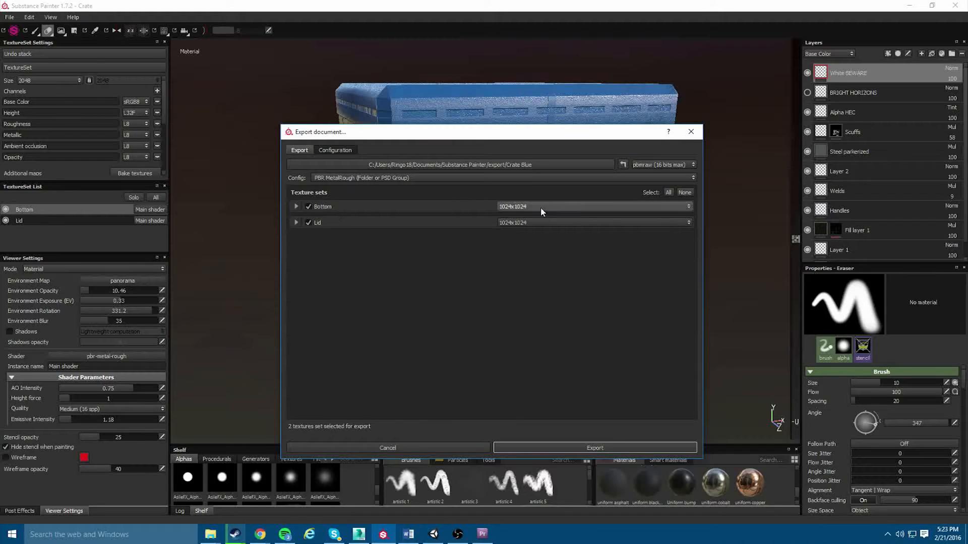
{"action": "left_click", "coordinate": [649, 170]}
{"action": "left_click", "coordinate": [650, 172]}
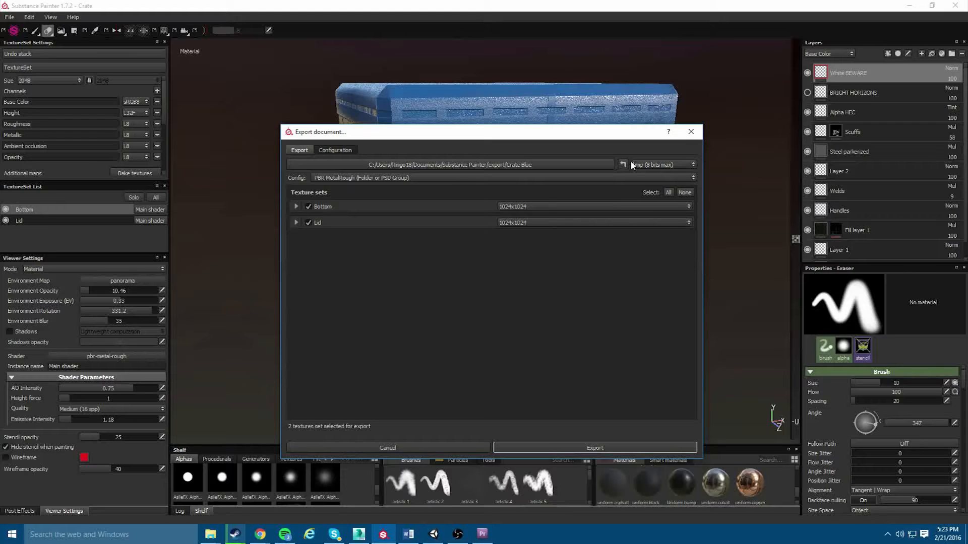
Add a grayscale output map to the Unity 5 (Standard Metallic) export preset and feed its gray channel from the Ambient occlusion mesh map.
{"action": "left_click", "coordinate": [334, 149]}
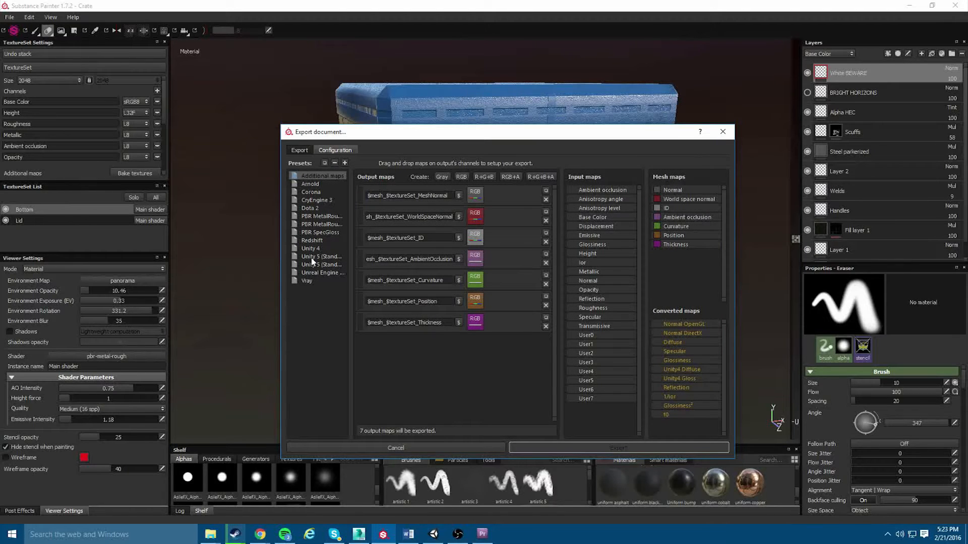
{"action": "left_click", "coordinate": [335, 258]}
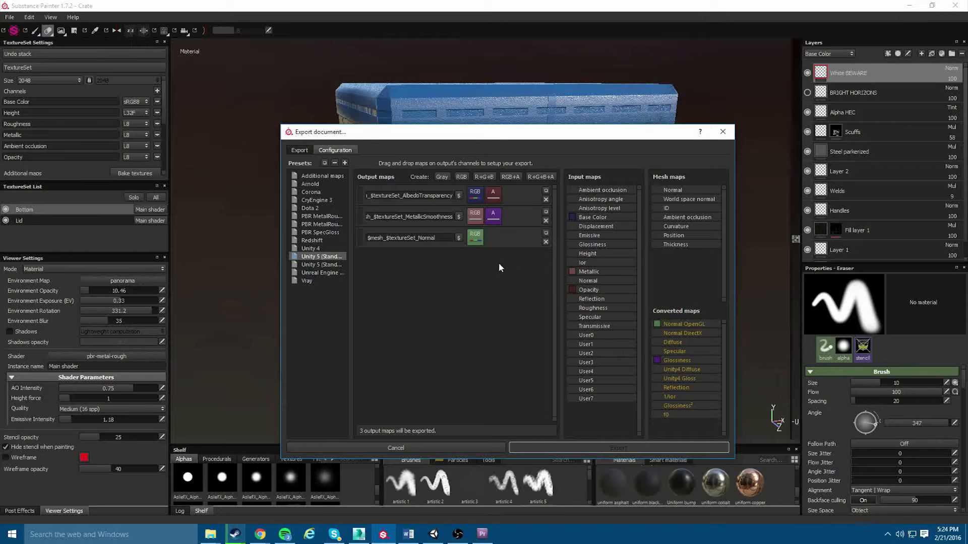
{"action": "left_click", "coordinate": [443, 176]}
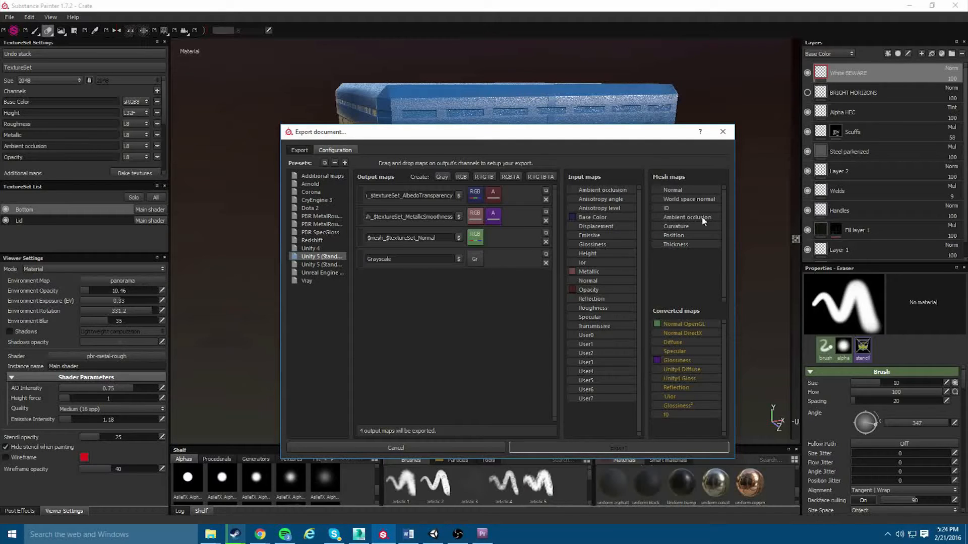
{"action": "left_click_drag", "start_coordinate": [704, 221], "coordinate": [479, 259]}
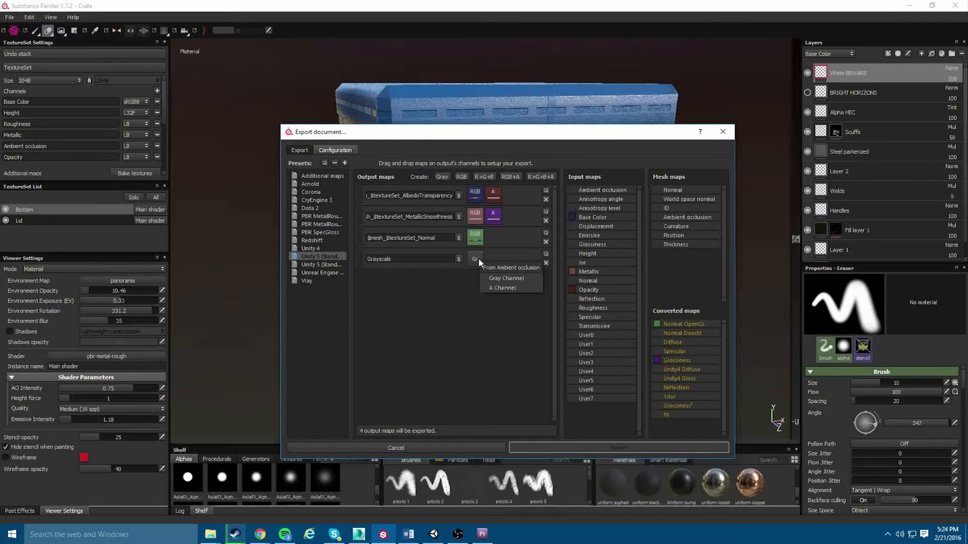
{"action": "left_click", "coordinate": [506, 279]}
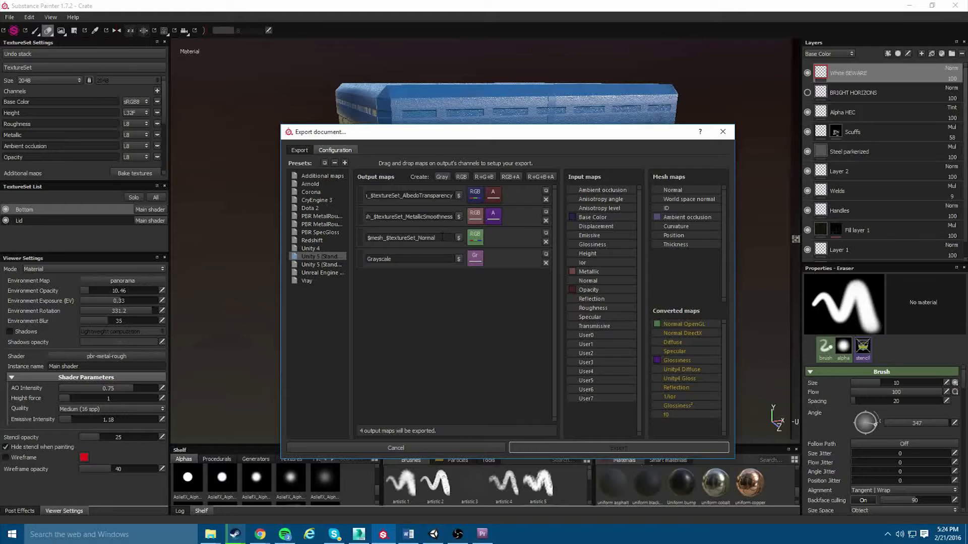
Rename the grayscale output map to $mesh_$textureSet_AO, reusing the prefix of the Normal map's name.
{"action": "key", "text": "ctrl+shift+Left"}
{"action": "key", "text": "ctrl+shift+Left"}
{"action": "key", "text": "ctrl+shift+Left"}
{"action": "key", "text": "ctrl+shift+Left"}
{"action": "key", "text": "ctrl+c"}
{"action": "left_click_drag", "start_coordinate": [401, 259], "coordinate": [369, 259]}
{"action": "key", "text": "ctrl+v"}
{"action": "key", "text": "ctrl+shift+Left"}
{"action": "key", "text": "BackSpace"}
{"action": "type", "text": "AO"}
Choose the Unity 5 (Standard Metallic) configuration and export both texture sets.
{"action": "left_click", "coordinate": [300, 151]}
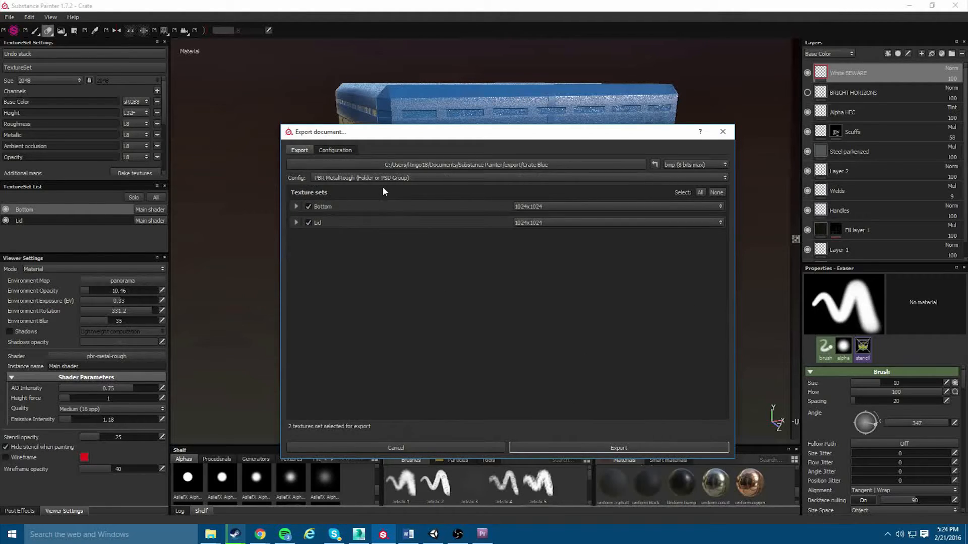
{"action": "left_click", "coordinate": [330, 179]}
{"action": "scroll", "coordinate": [342, 214], "scroll_direction": "down", "scroll_amount": 3}
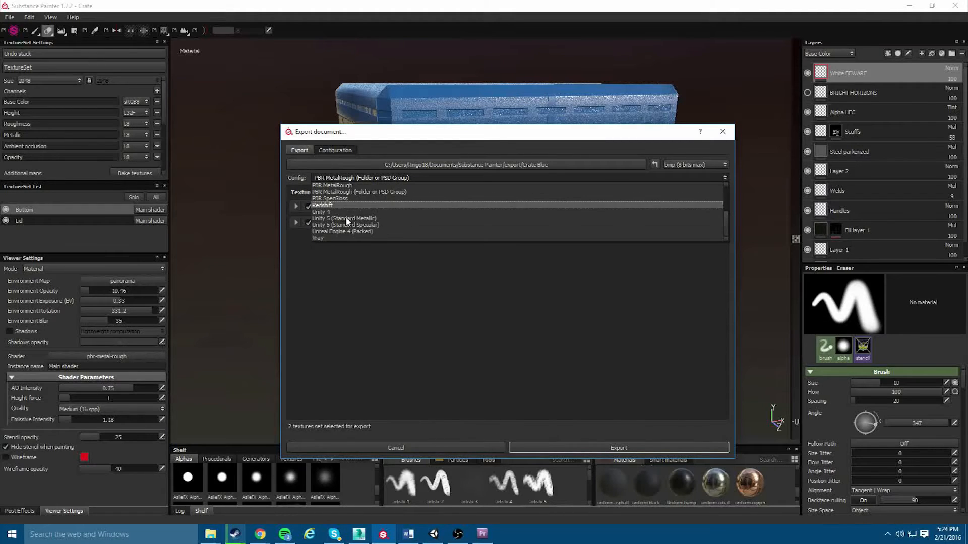
{"action": "left_click", "coordinate": [362, 218]}
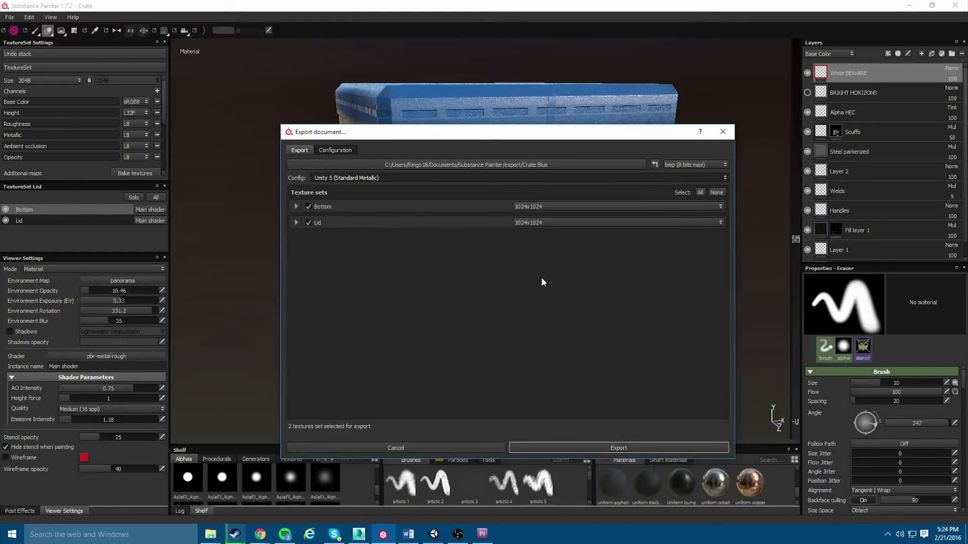
{"action": "left_click", "coordinate": [611, 449]}
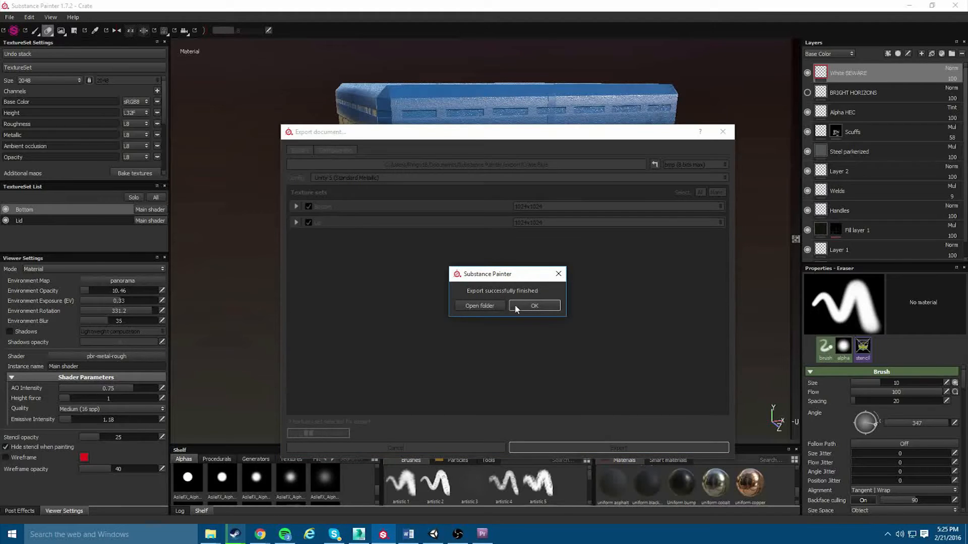
Open the export folder, review the exported texture files, and minimize the folder window.
{"action": "left_click_drag", "start_coordinate": [504, 273], "coordinate": [493, 250]}
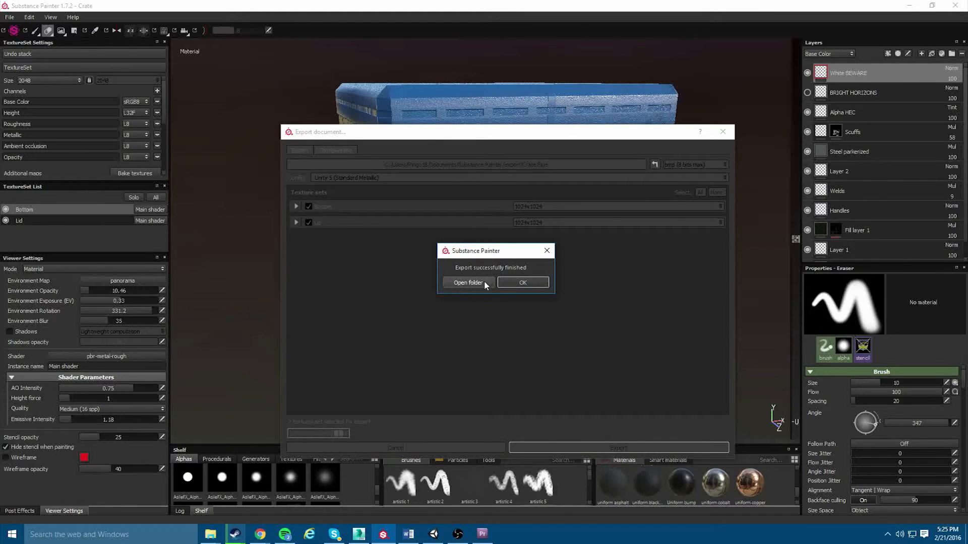
{"action": "left_click", "coordinate": [468, 282]}
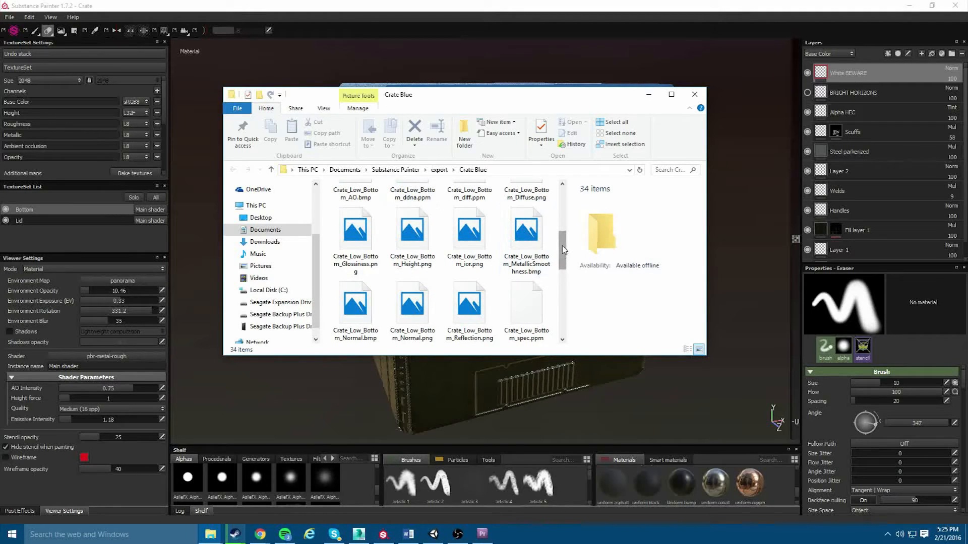
{"action": "left_click", "coordinate": [646, 98]}
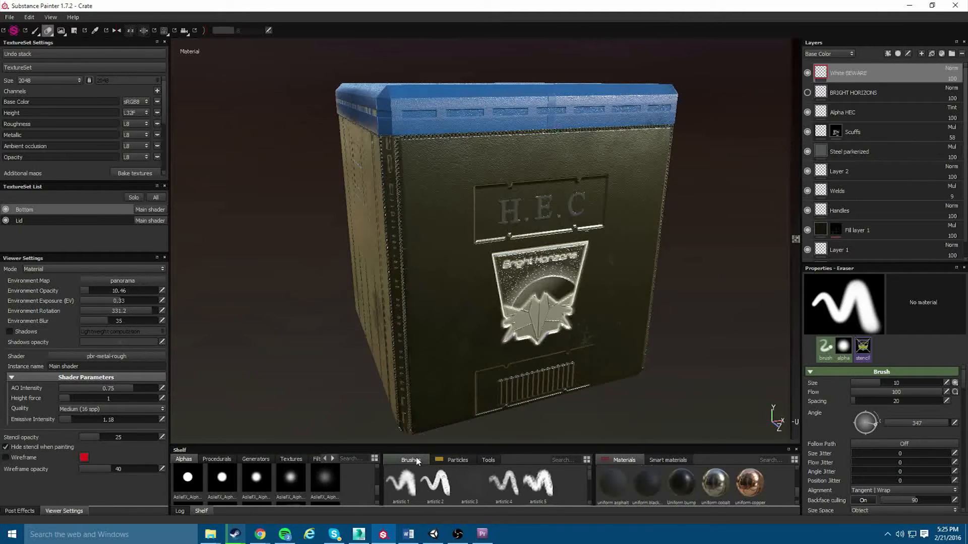
Switch to Unity and inspect the imported Crate_Low textures and model among the project assets.
{"action": "left_click", "coordinate": [435, 539]}
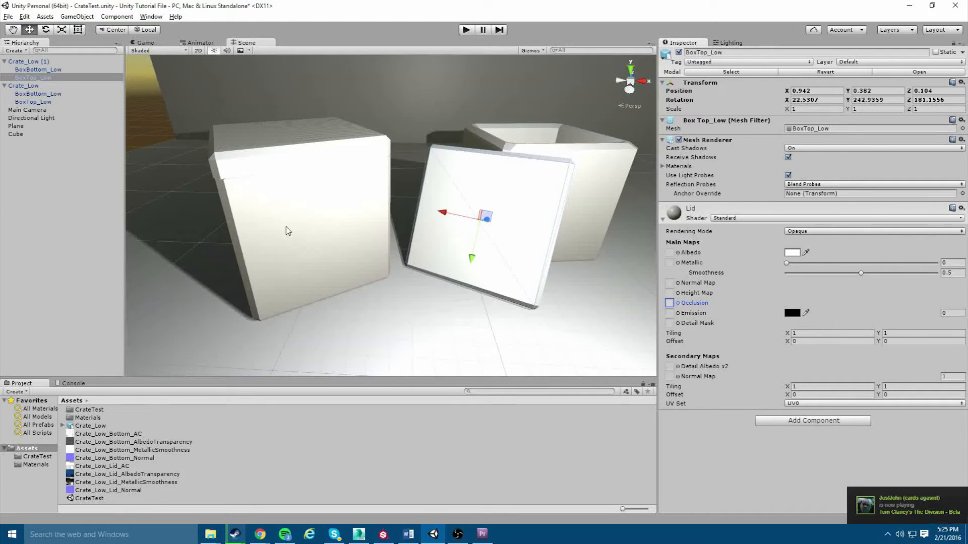
{"action": "left_click", "coordinate": [101, 434]}
{"action": "left_click", "coordinate": [116, 450]}
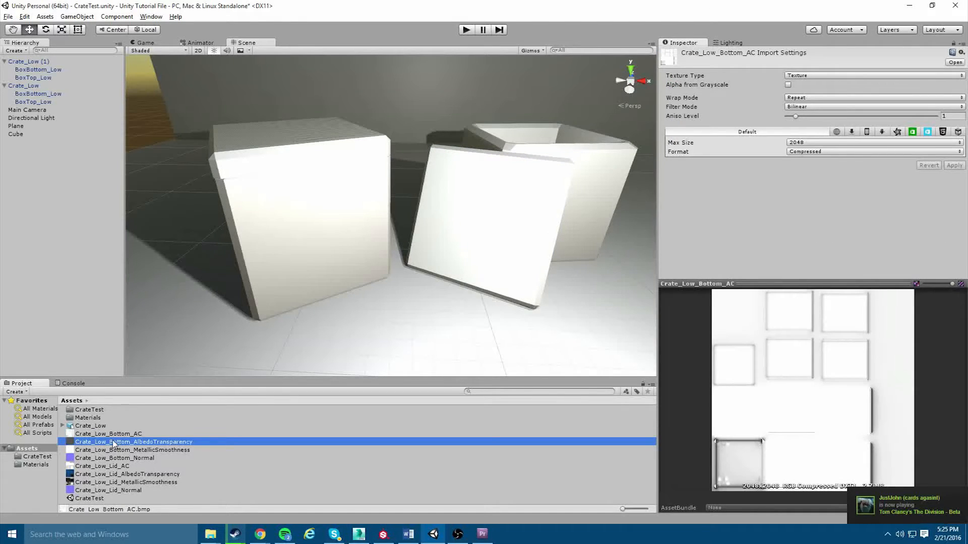
{"action": "left_click", "coordinate": [107, 427]}
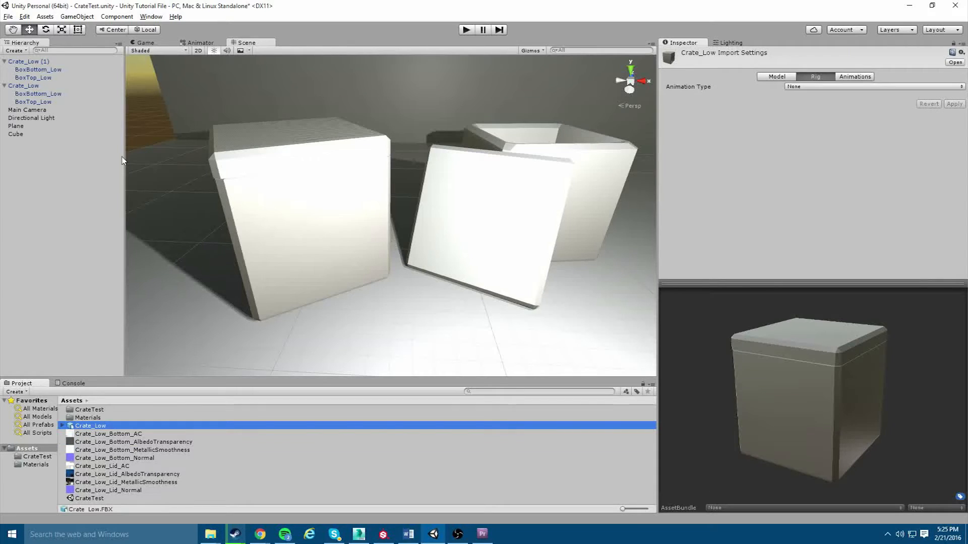
Select the leaning crate lid and assign Crate_Low_Lid_AlbedoTransparency to its material's Albedo.
{"action": "left_click", "coordinate": [530, 231]}
{"action": "left_click", "coordinate": [512, 245]}
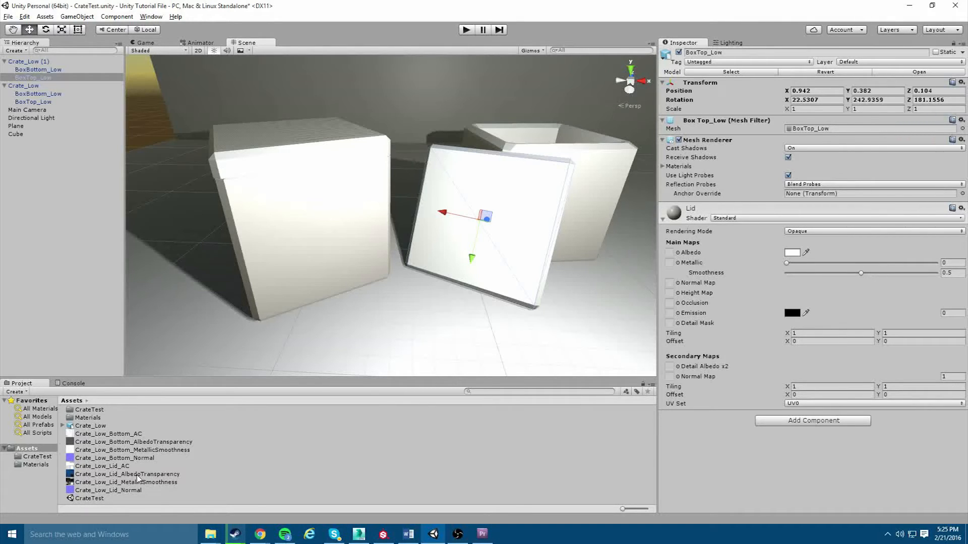
{"action": "left_click_drag", "start_coordinate": [151, 477], "coordinate": [673, 255]}
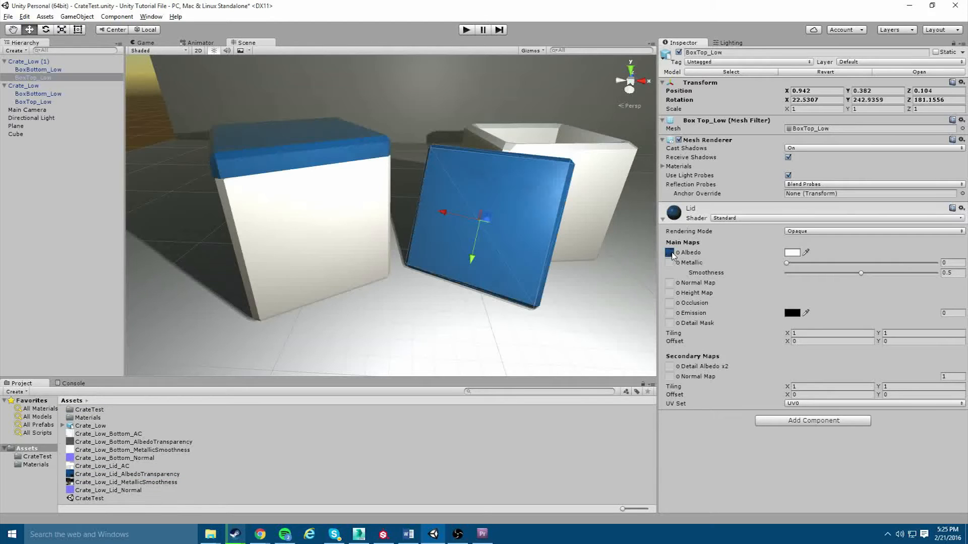
{"action": "left_click", "coordinate": [795, 254]}
{"action": "key", "text": "Escape"}
Assign the Crate_Low_Lid MetallicSmoothness, Normal and AC textures to the lid material's Metallic, Normal Map and Occlusion.
{"action": "left_click_drag", "start_coordinate": [147, 485], "coordinate": [670, 263]}
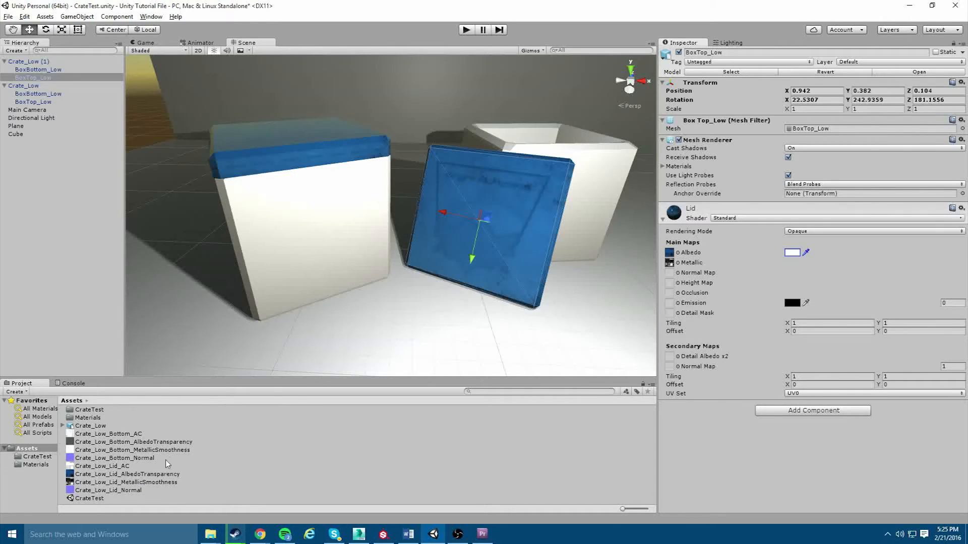
{"action": "left_click_drag", "start_coordinate": [138, 494], "coordinate": [672, 275]}
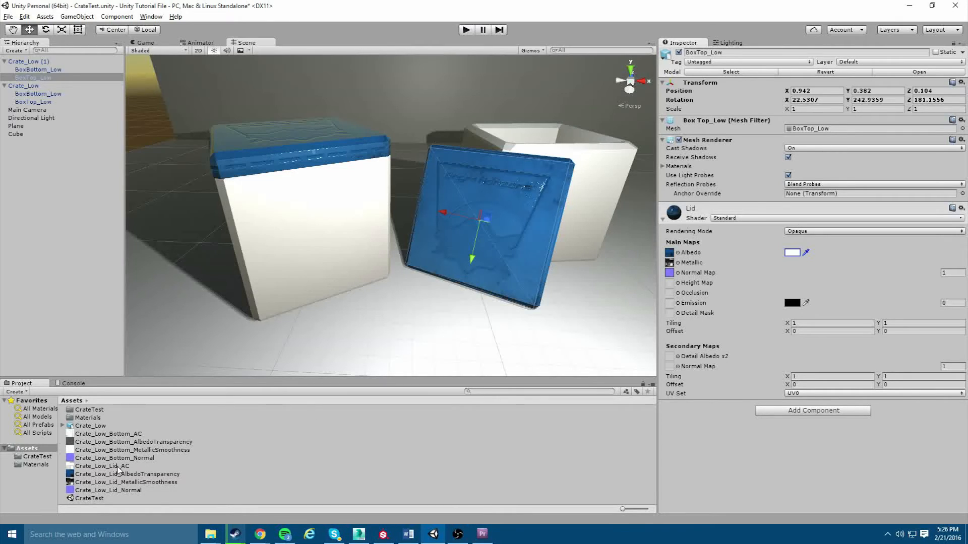
{"action": "left_click_drag", "start_coordinate": [120, 467], "coordinate": [671, 296]}
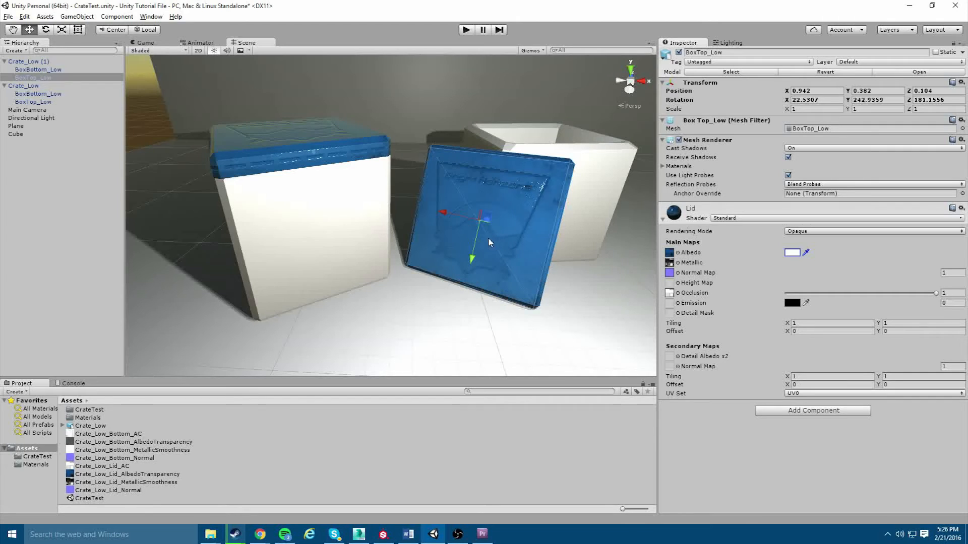
Select the open crate's bottom and assign Crate_Low_Bottom_AlbedoTransparency to its material's Albedo.
{"action": "left_click_drag", "start_coordinate": [488, 240], "coordinate": [509, 204], "text": "alt"}
{"action": "scroll", "coordinate": [509, 203], "scroll_direction": "up", "scroll_amount": 3}
{"action": "left_click_drag", "start_coordinate": [549, 229], "coordinate": [514, 249], "text": "alt"}
{"action": "scroll", "coordinate": [486, 252], "scroll_direction": "down", "scroll_amount": 3}
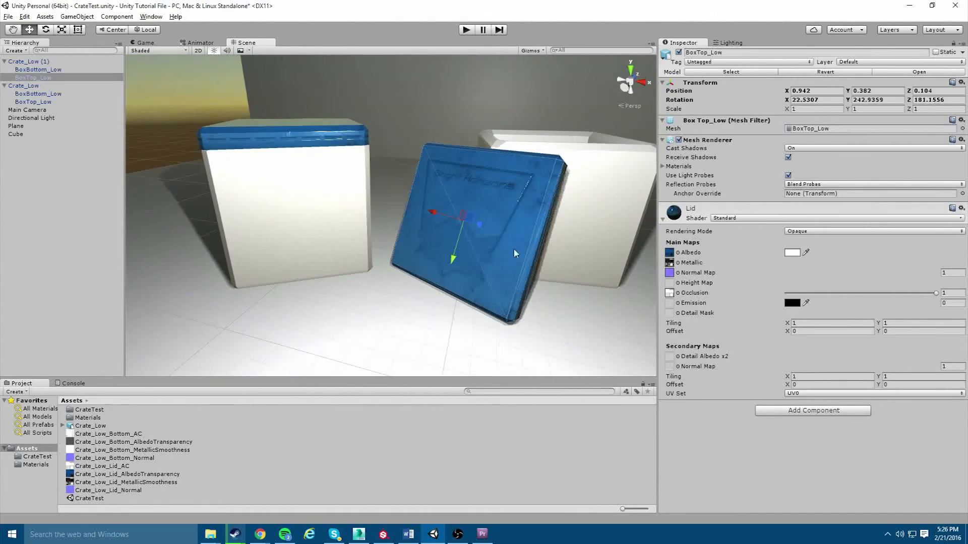
{"action": "left_click", "coordinate": [590, 240]}
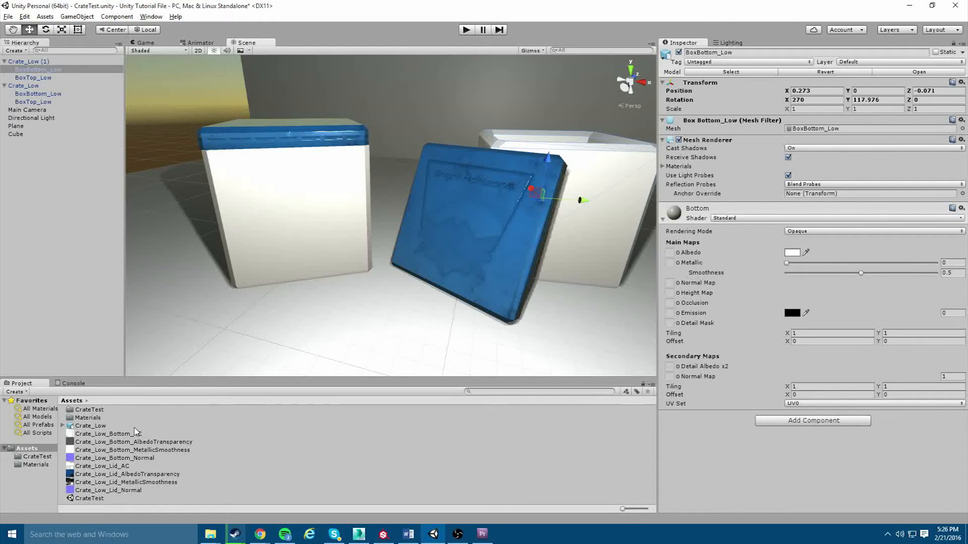
{"action": "left_click_drag", "start_coordinate": [142, 444], "coordinate": [673, 255]}
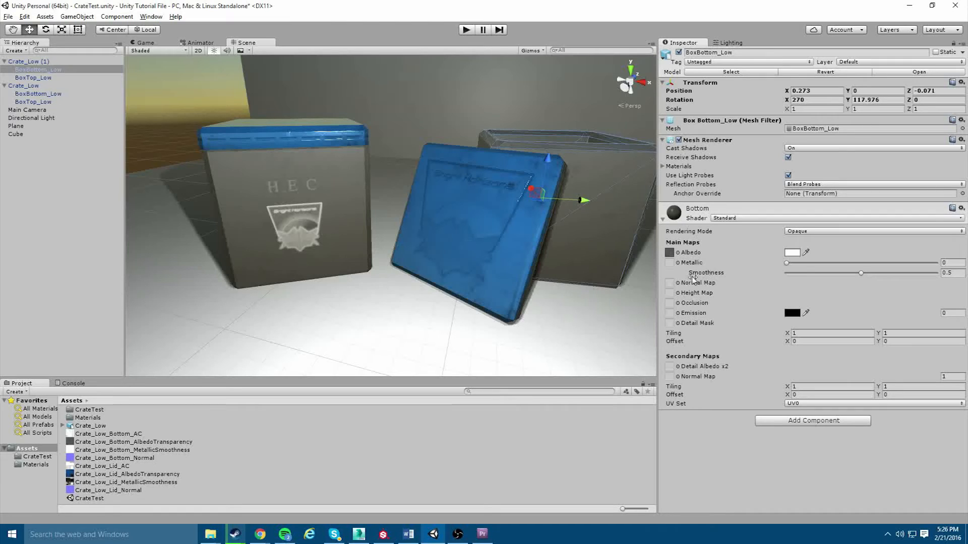
Assign the Crate_Low_Bottom MetallicSmoothness, Normal and AC textures to the bottom material's Metallic, Normal Map and Occlusion.
{"action": "left_click", "coordinate": [157, 452]}
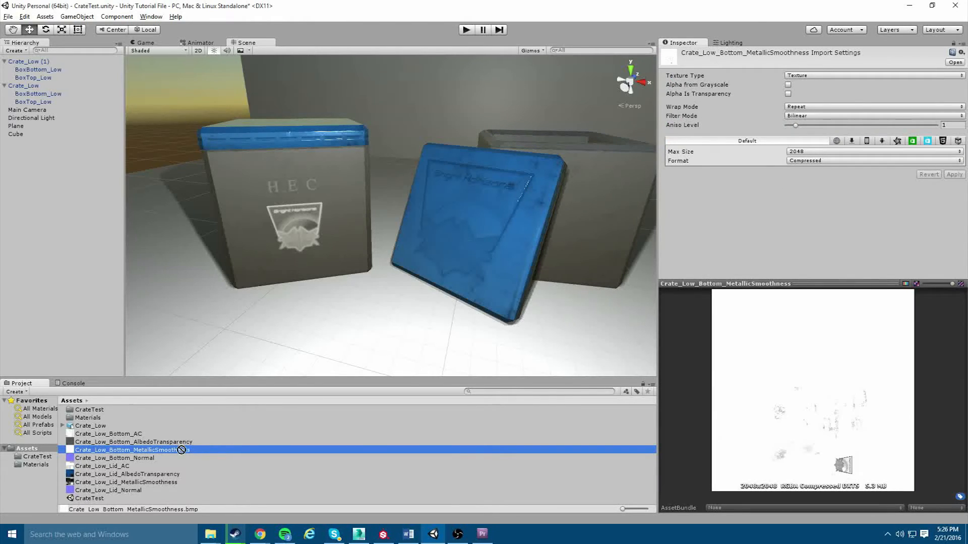
{"action": "left_click", "coordinate": [292, 202]}
{"action": "left_click", "coordinate": [594, 207]}
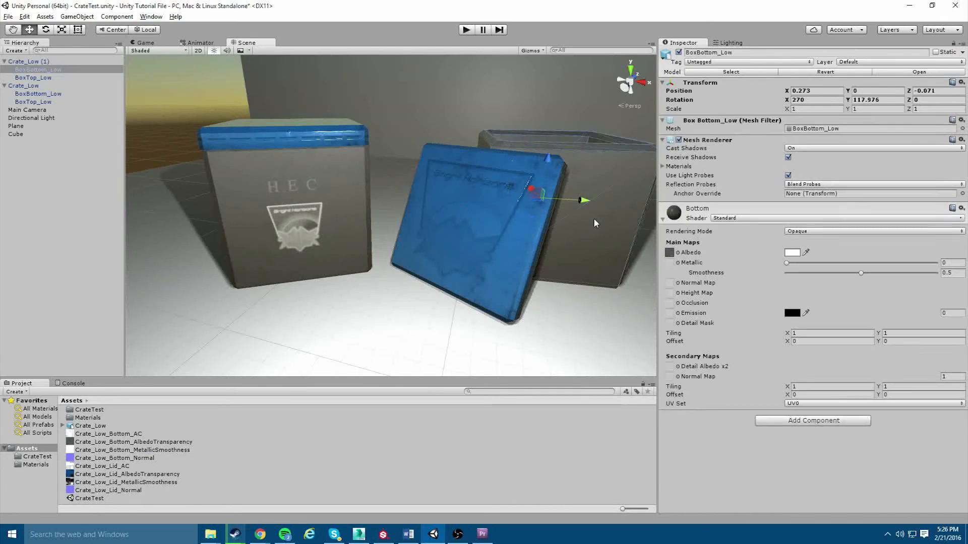
{"action": "left_click_drag", "start_coordinate": [163, 454], "coordinate": [671, 263]}
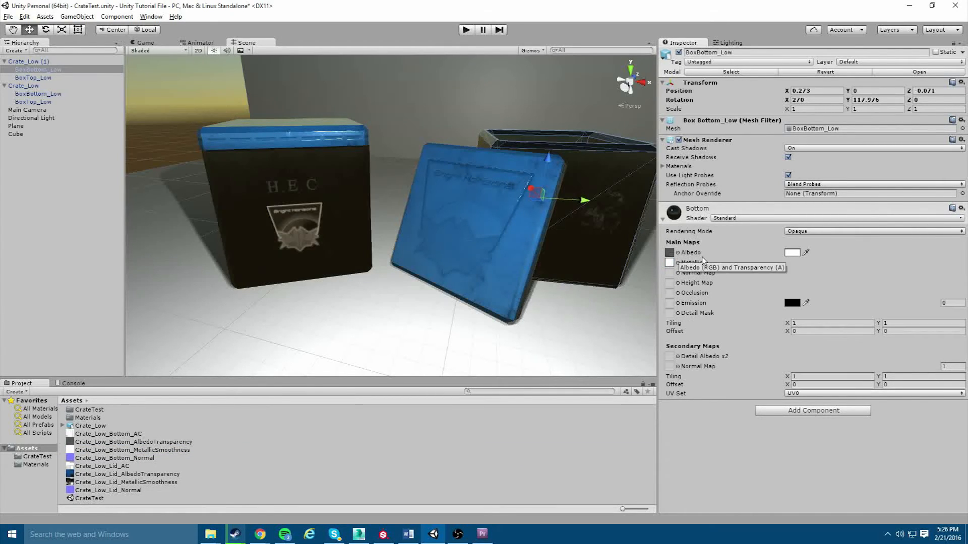
{"action": "left_click_drag", "start_coordinate": [146, 458], "coordinate": [671, 274]}
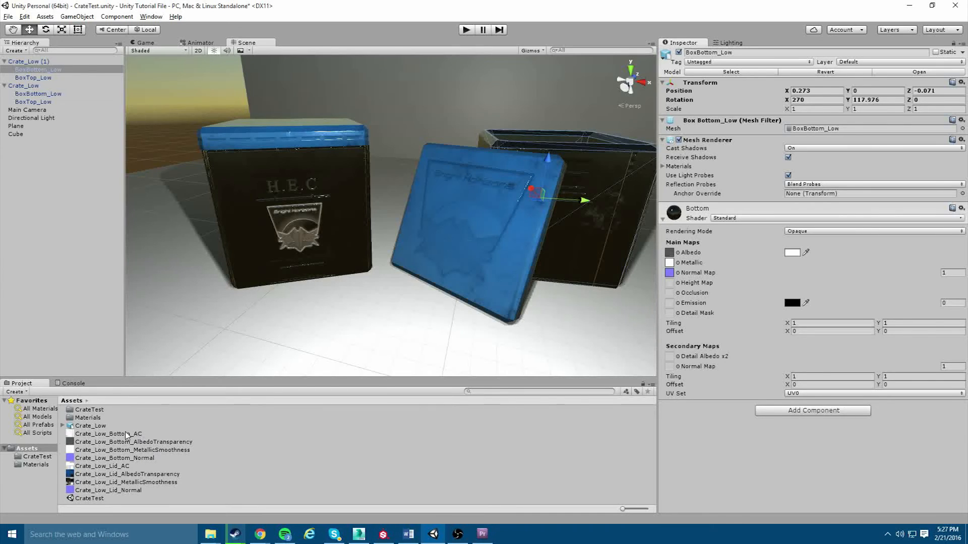
{"action": "left_click_drag", "start_coordinate": [130, 435], "coordinate": [674, 297]}
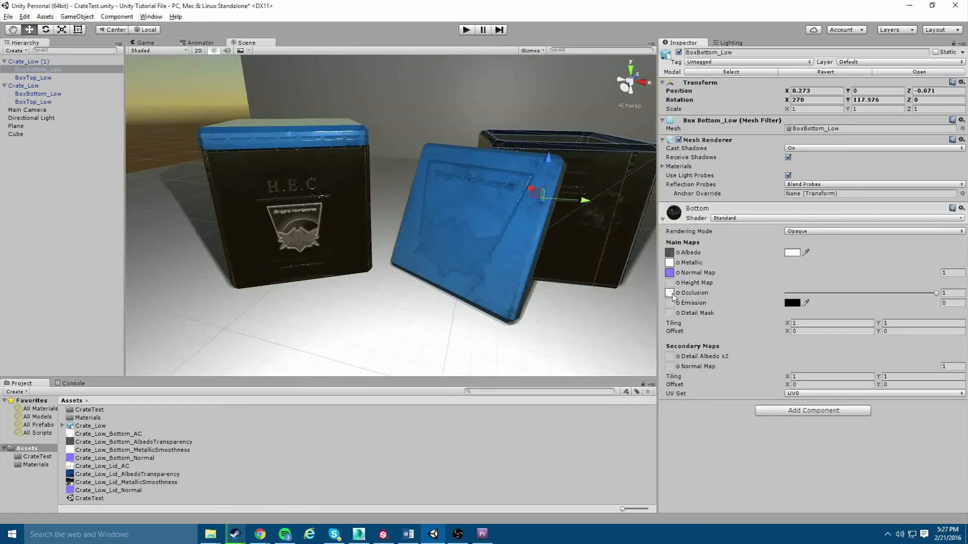
Move the Directional Light in front of the crates to about X 0.065, Y 1.012, Z -2.462.
{"action": "left_click_drag", "start_coordinate": [312, 269], "coordinate": [409, 194], "text": "alt"}
{"action": "scroll", "coordinate": [342, 192], "scroll_direction": "up", "scroll_amount": 3}
{"action": "left_click_drag", "start_coordinate": [342, 192], "coordinate": [409, 244], "text": "alt"}
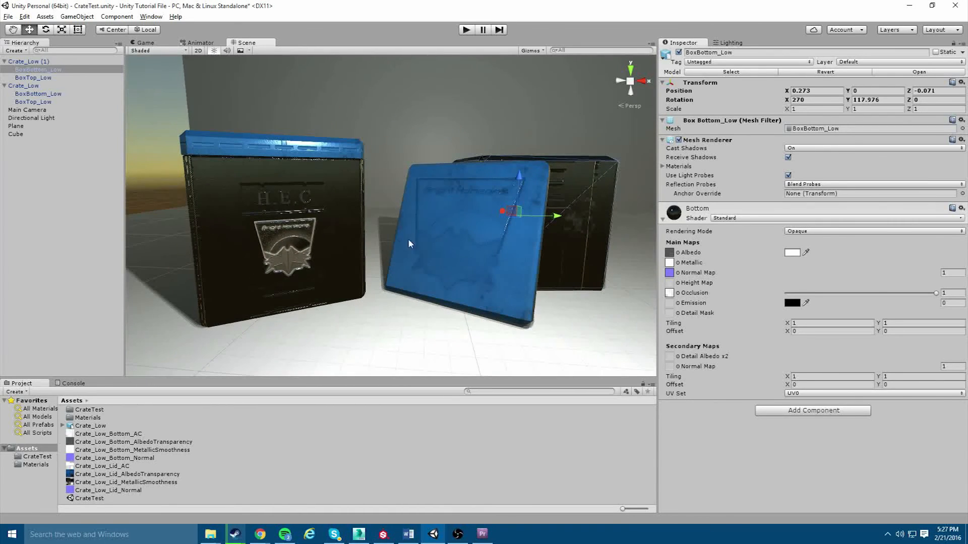
{"action": "left_click", "coordinate": [33, 118]}
{"action": "left_click", "coordinate": [34, 126]}
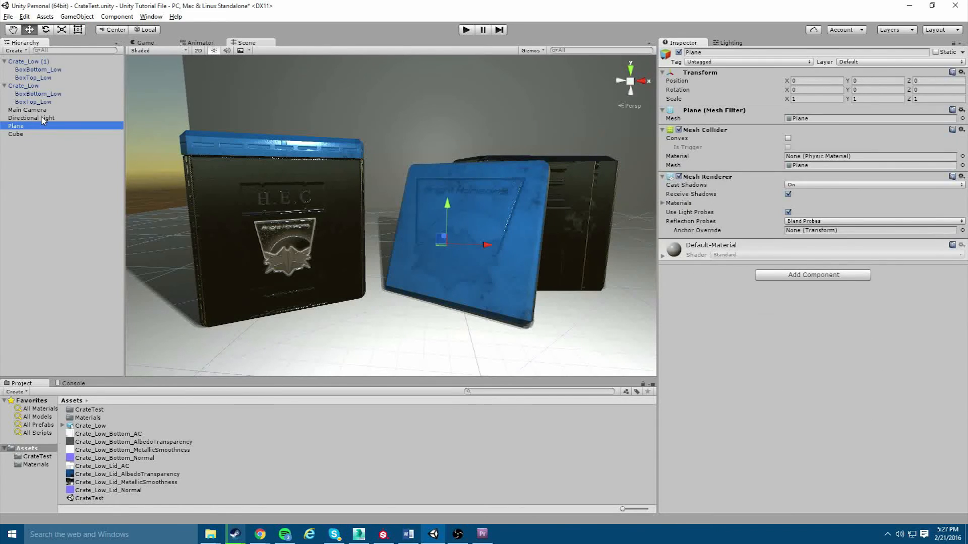
{"action": "left_click", "coordinate": [44, 120]}
{"action": "left_click", "coordinate": [29, 127]}
{"action": "left_click", "coordinate": [32, 119]}
{"action": "key", "text": "f"}
{"action": "right_click_drag", "start_coordinate": [484, 190], "coordinate": [320, 193]}
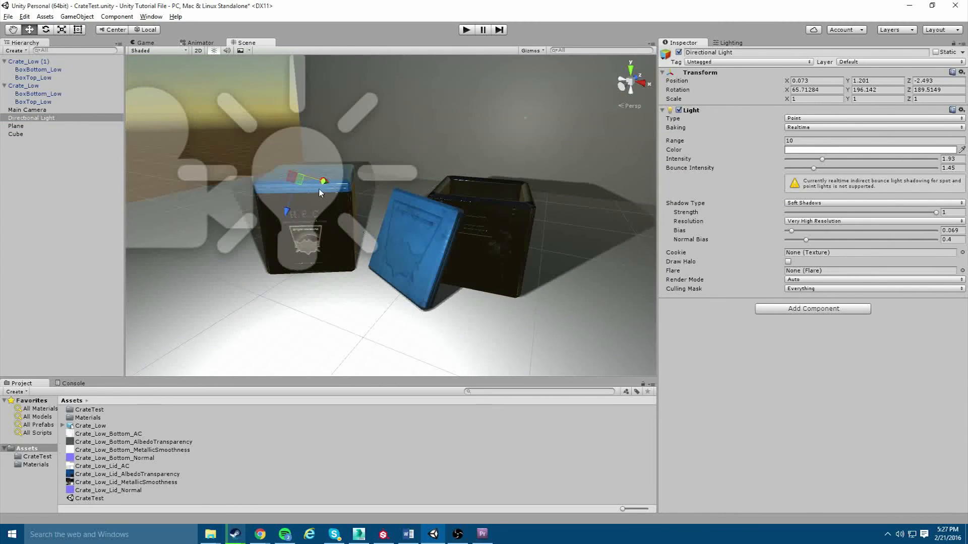
{"action": "left_click_drag", "start_coordinate": [325, 187], "coordinate": [425, 243]}
{"action": "scroll", "coordinate": [353, 238], "scroll_direction": "up", "scroll_amount": 5}
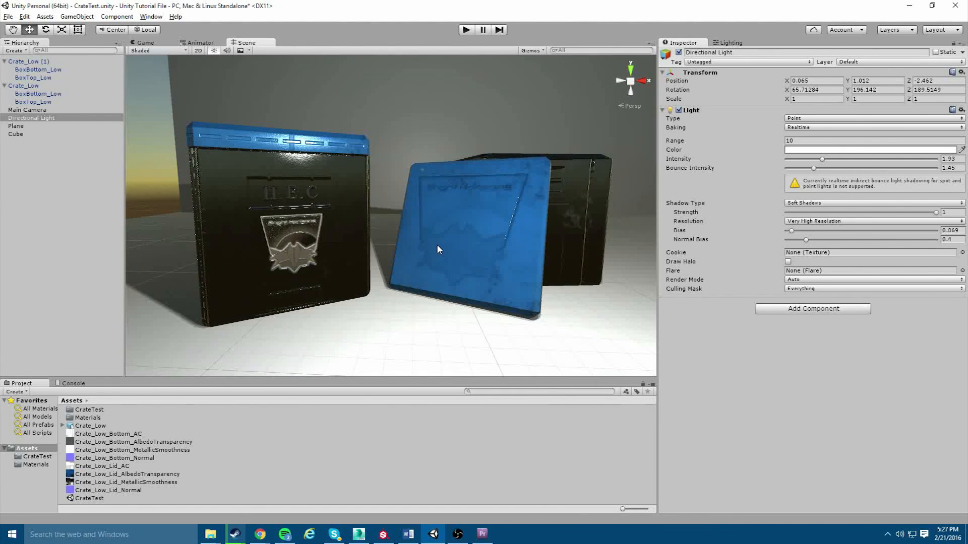